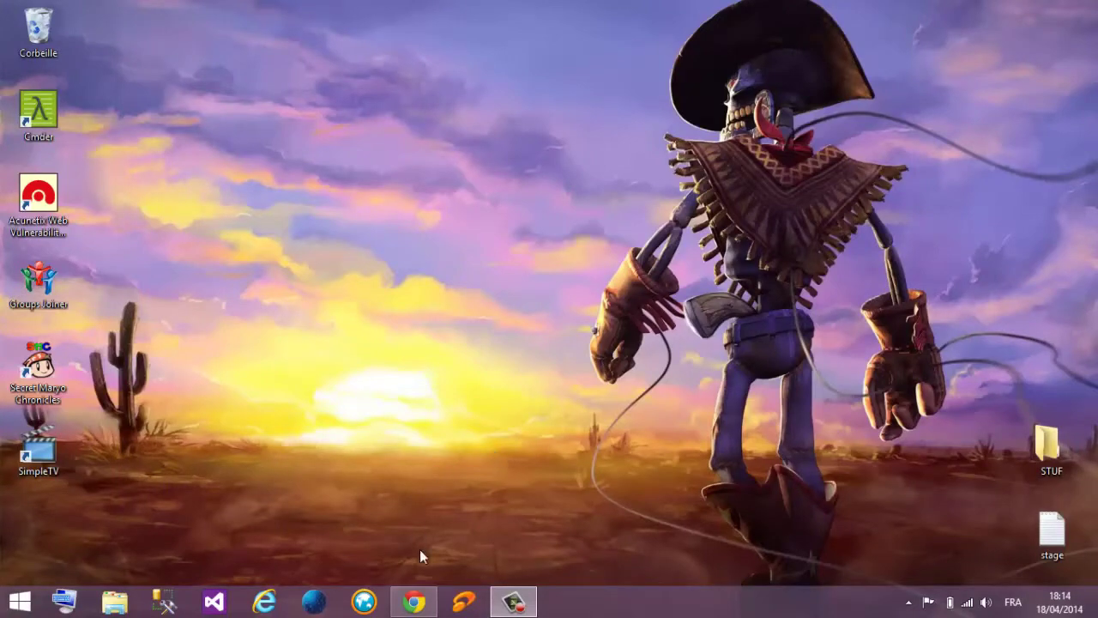
Restore the Chrome window showing the XBMC 12.3 Frodo download page from the taskbar.
left_click(413, 601)
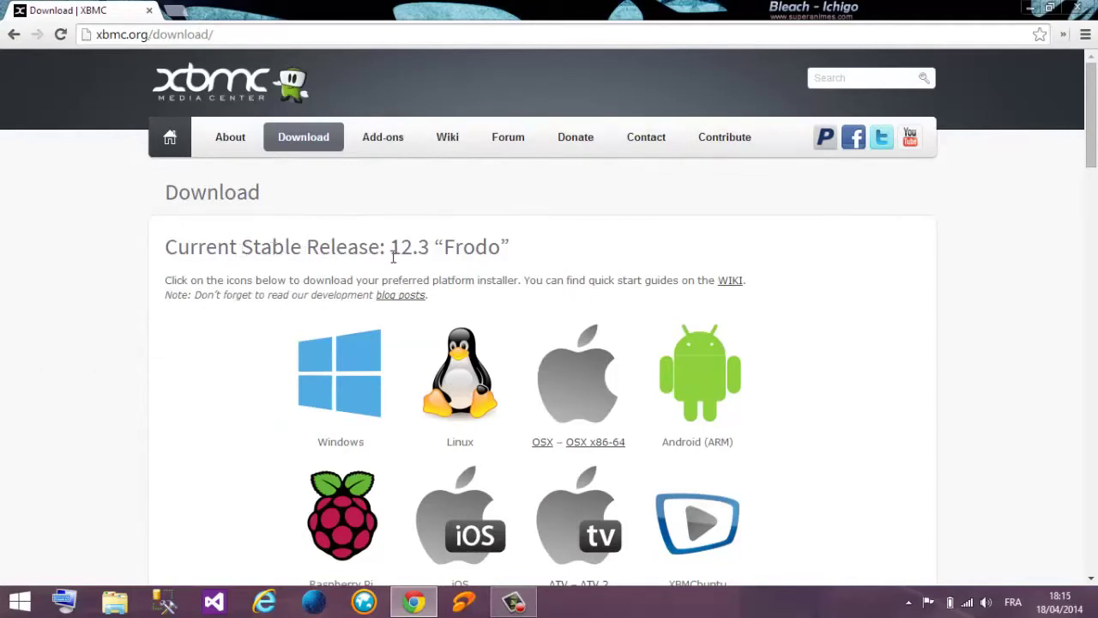
Download the Windows installer xbmc-12.3_3.exe for XBMC 12.3 Frodo.
scroll(172, 352, "down", 9)
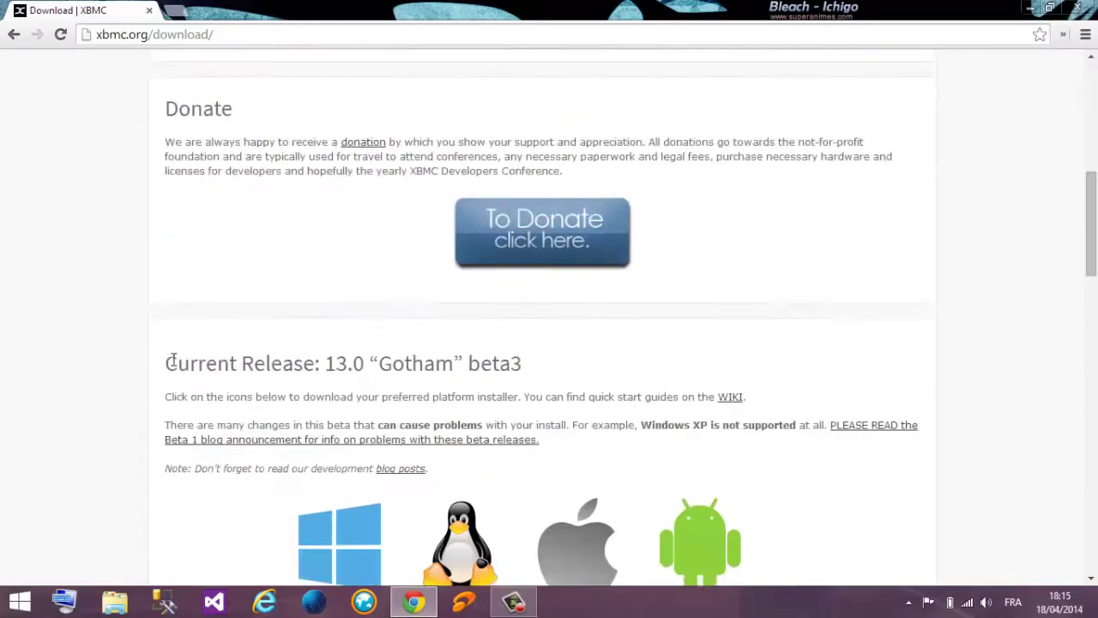
scroll(95, 362, "up", 10)
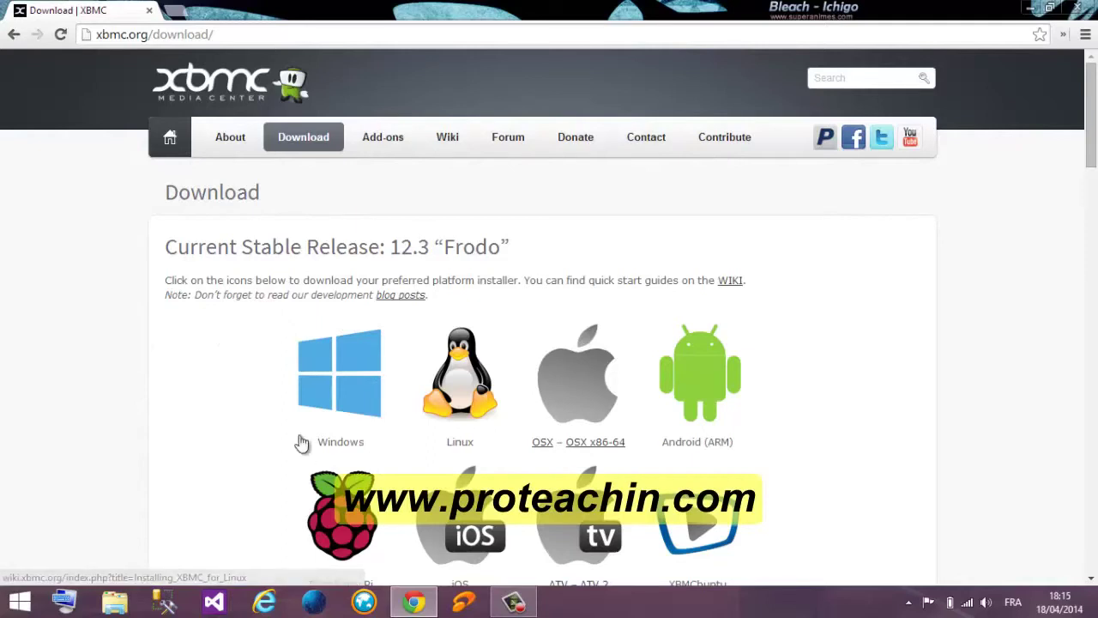
left_click(341, 371)
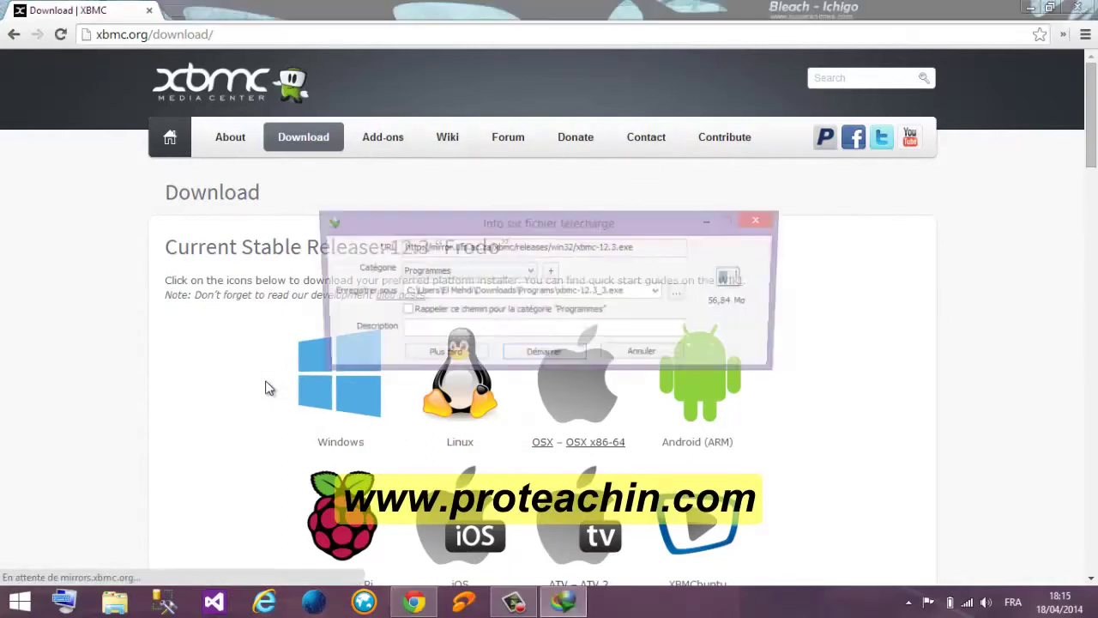
left_click(541, 355)
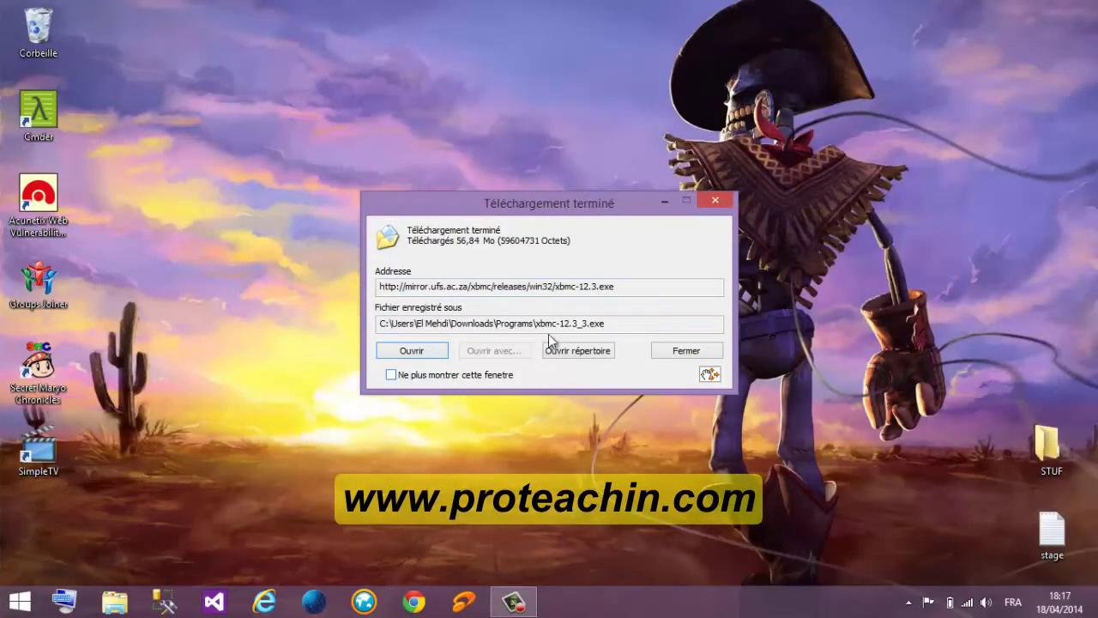
Run xbmc-12.3_3.exe and install XBMC with full components at the default location.
left_click(413, 355)
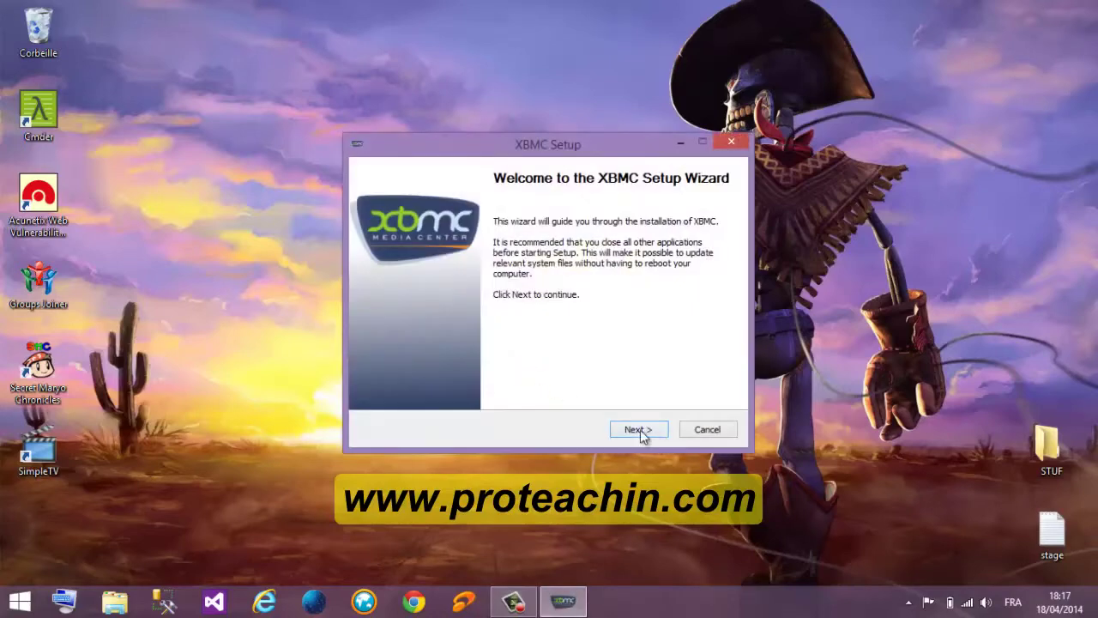
left_click(642, 432)
left_click(642, 432)
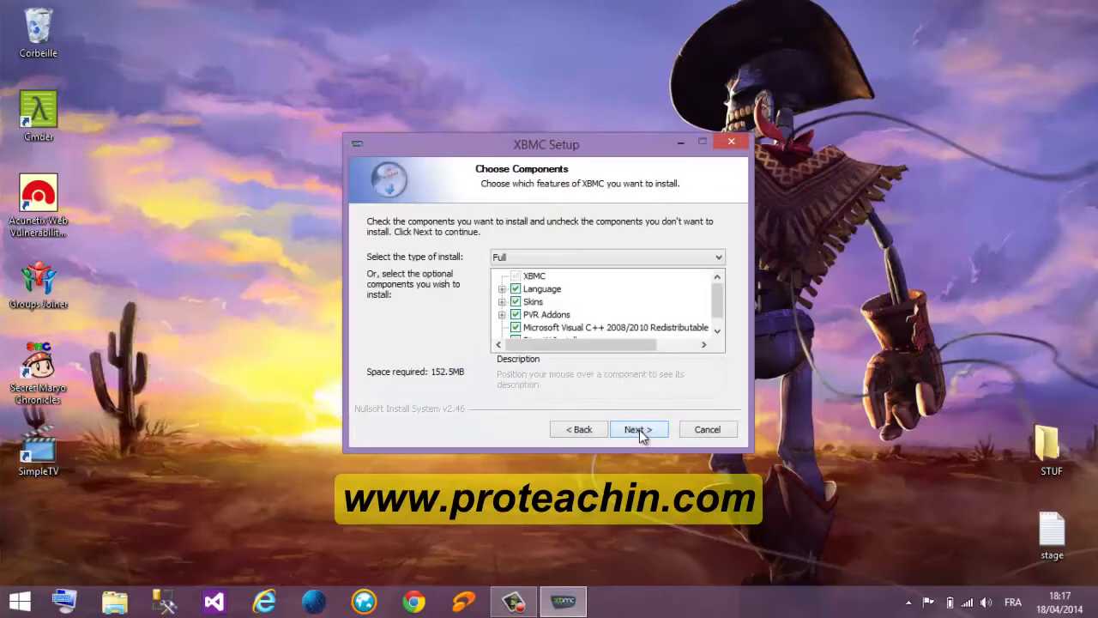
left_click(639, 429)
left_click(639, 430)
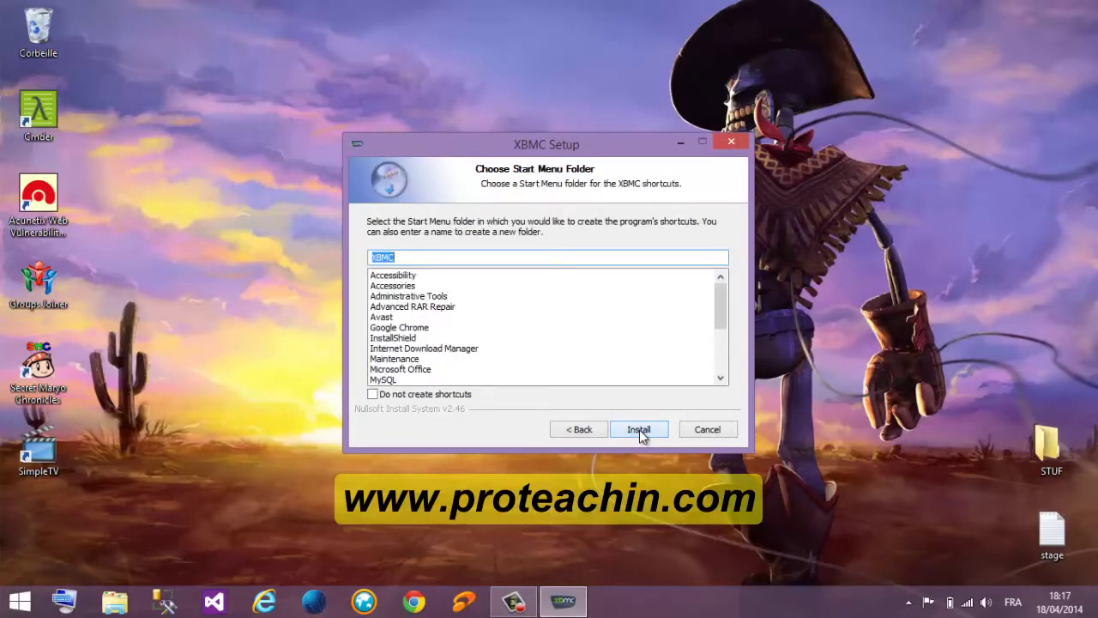
left_click(639, 429)
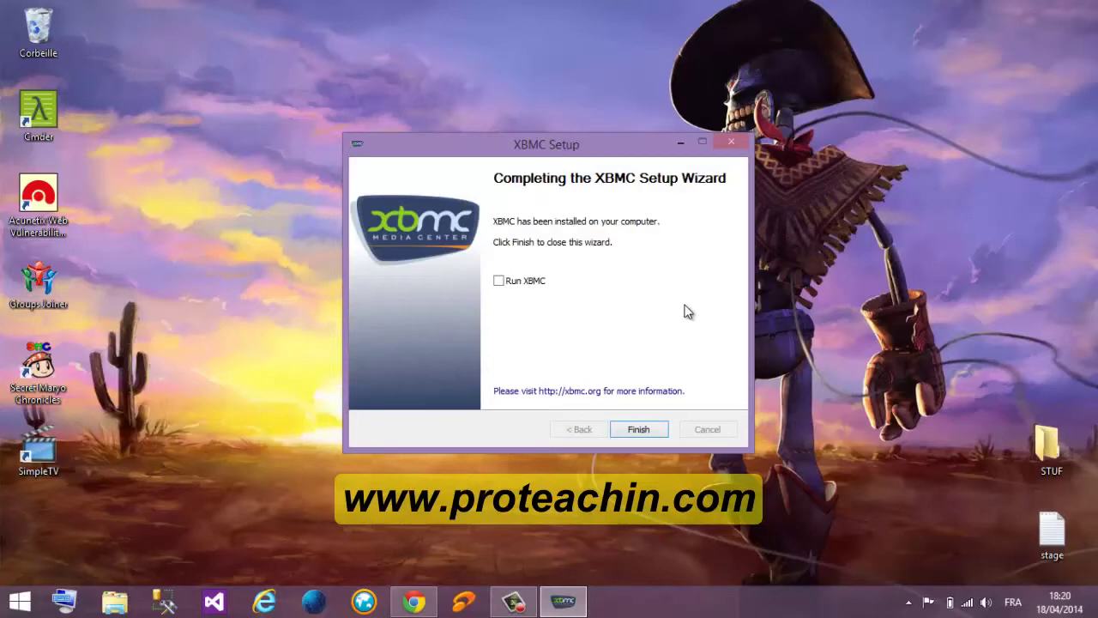
left_click(639, 429)
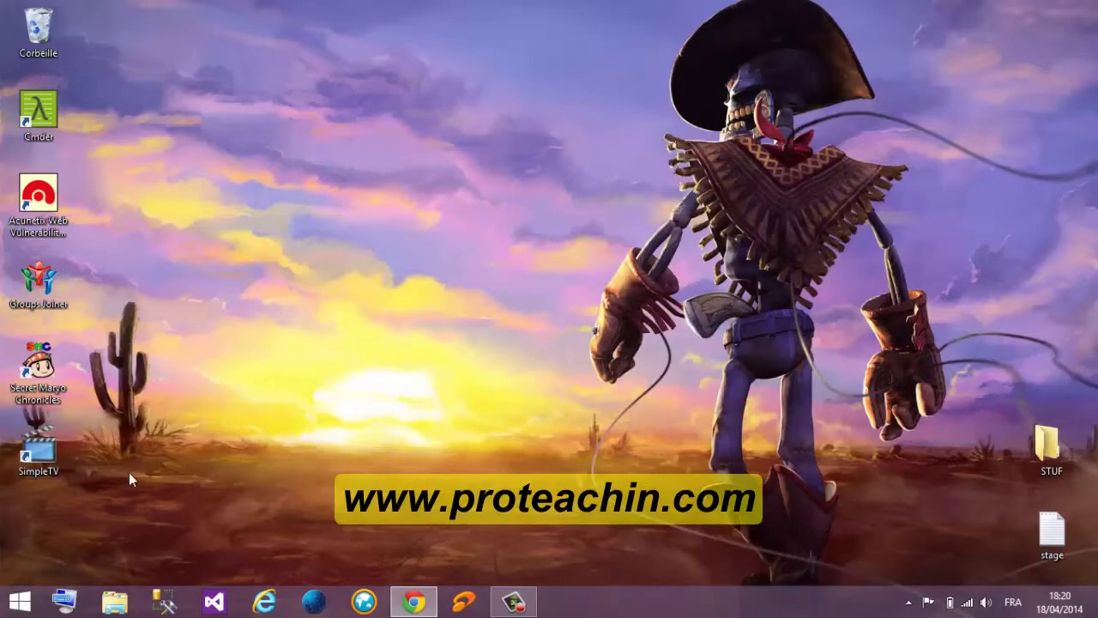
left_click(3, 606)
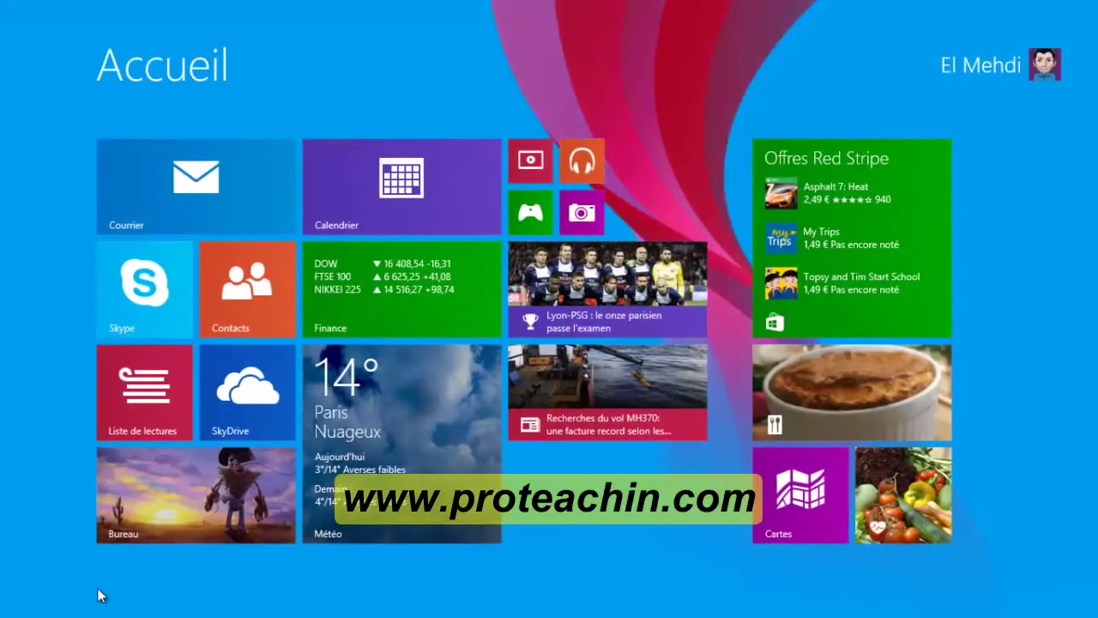
Launch XBMC from the Start screen's app list, then switch back to Chrome.
left_click(118, 576)
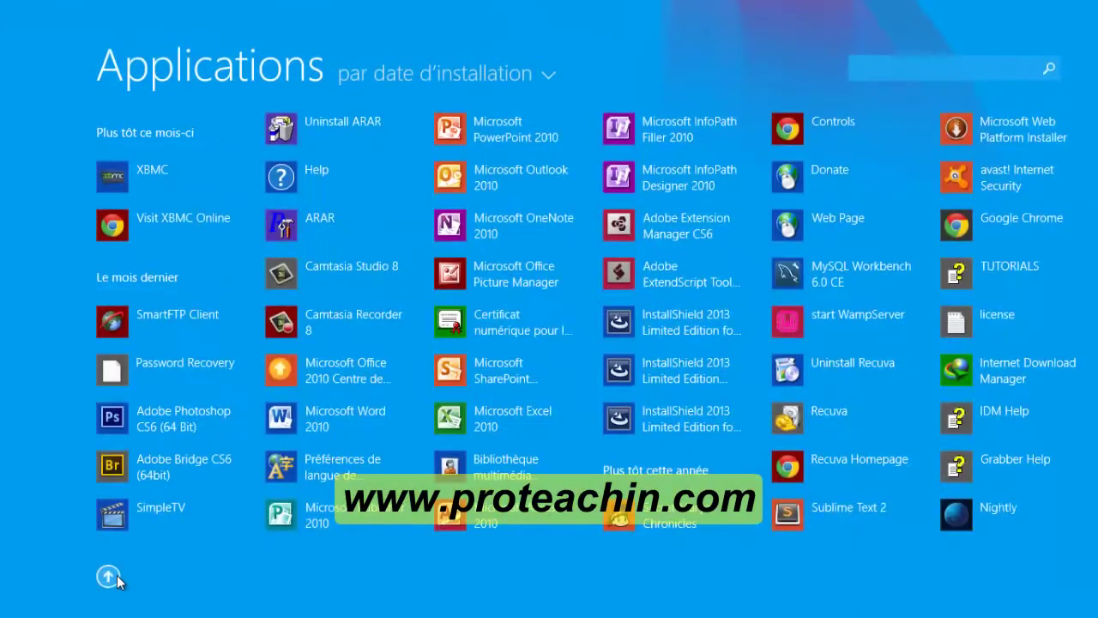
left_click(165, 181)
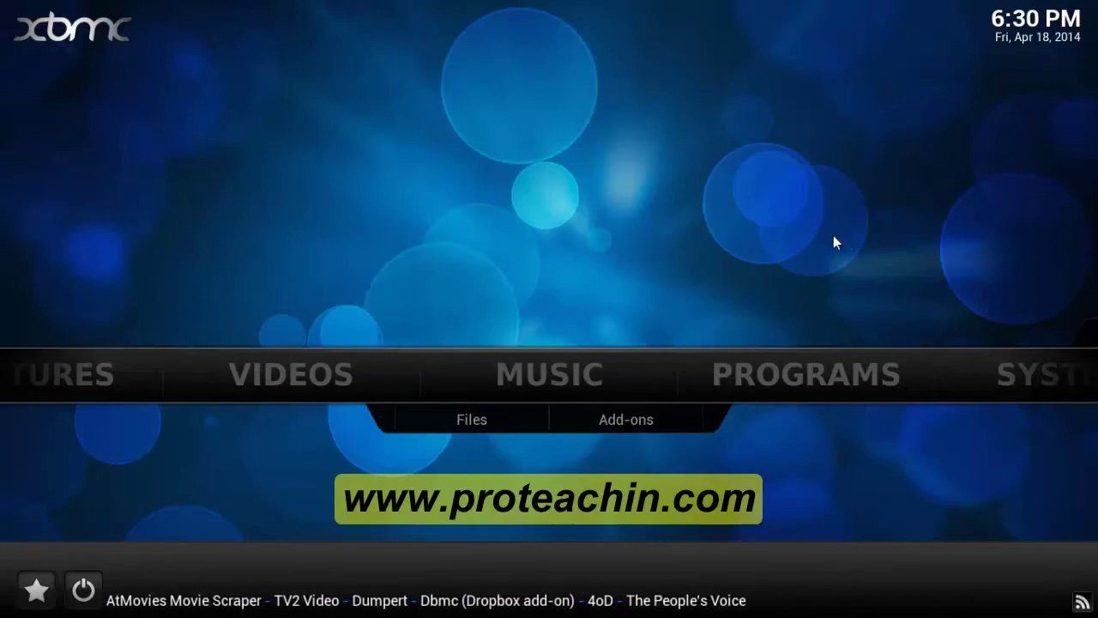
key("alt+Tab")
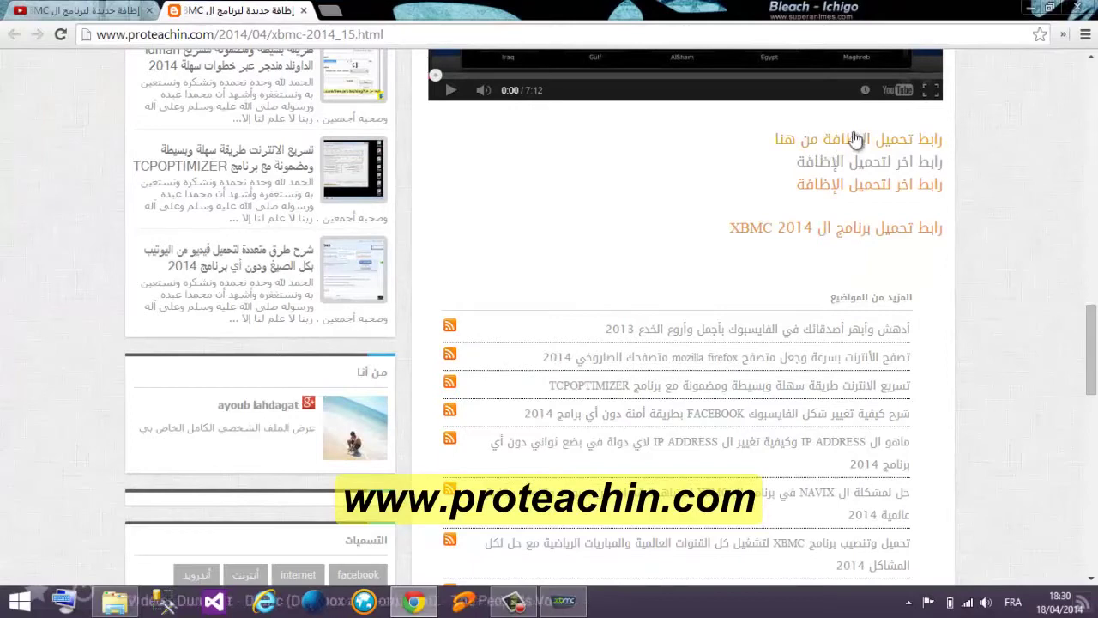
Download plugin.video.shahidmbcnet-2.5.4.zip to the Desktop after solving the host's captcha.
left_click(807, 140)
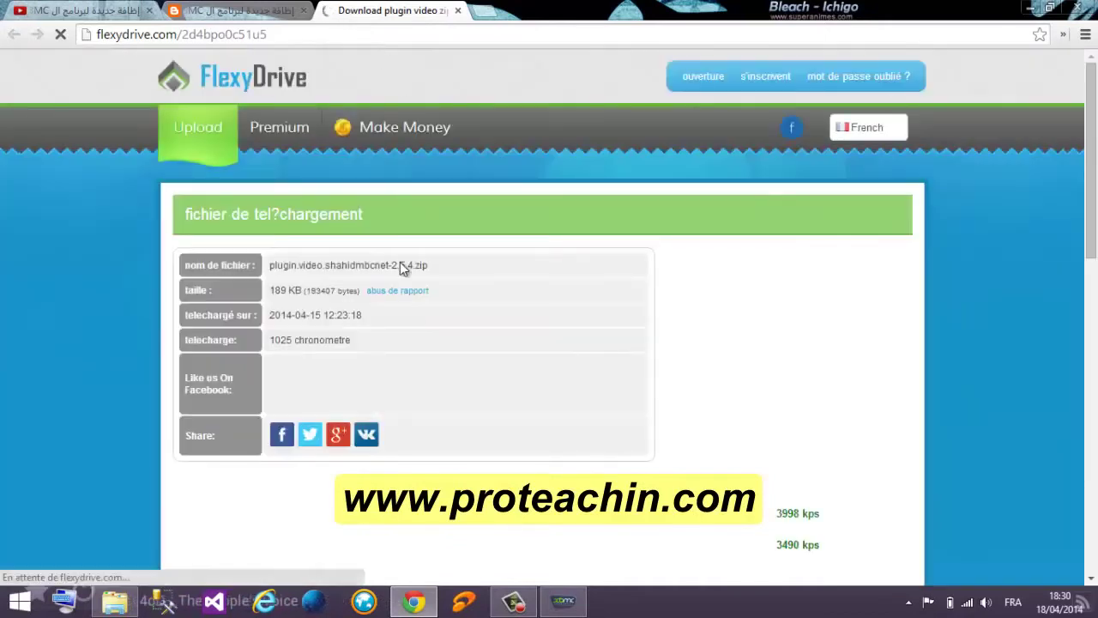
scroll(458, 324, "down", 5)
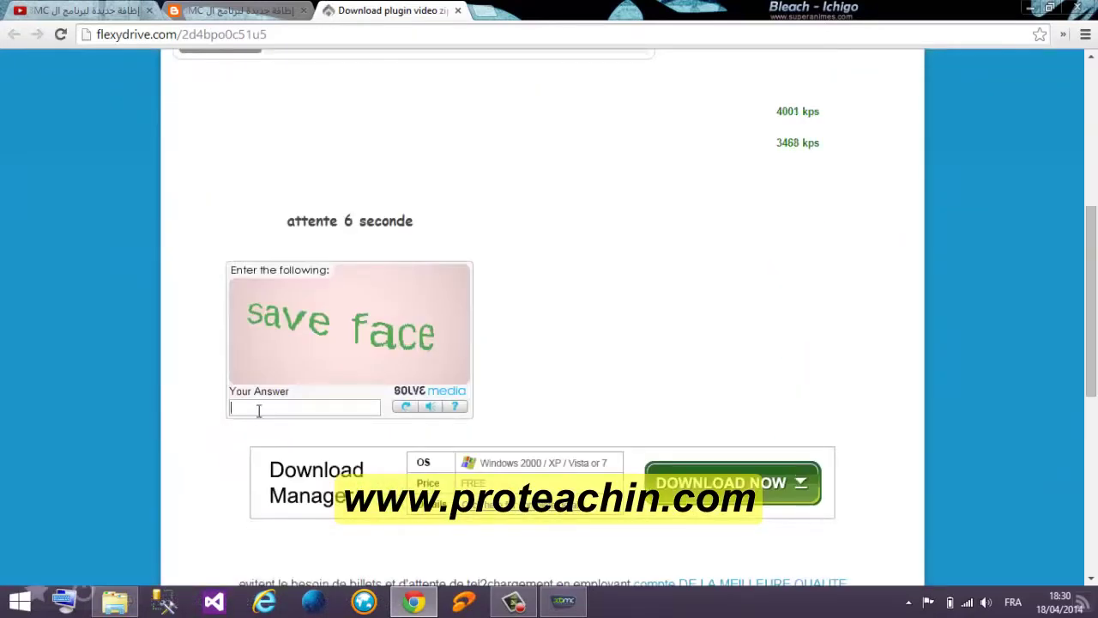
left_click(301, 406)
type("save face")
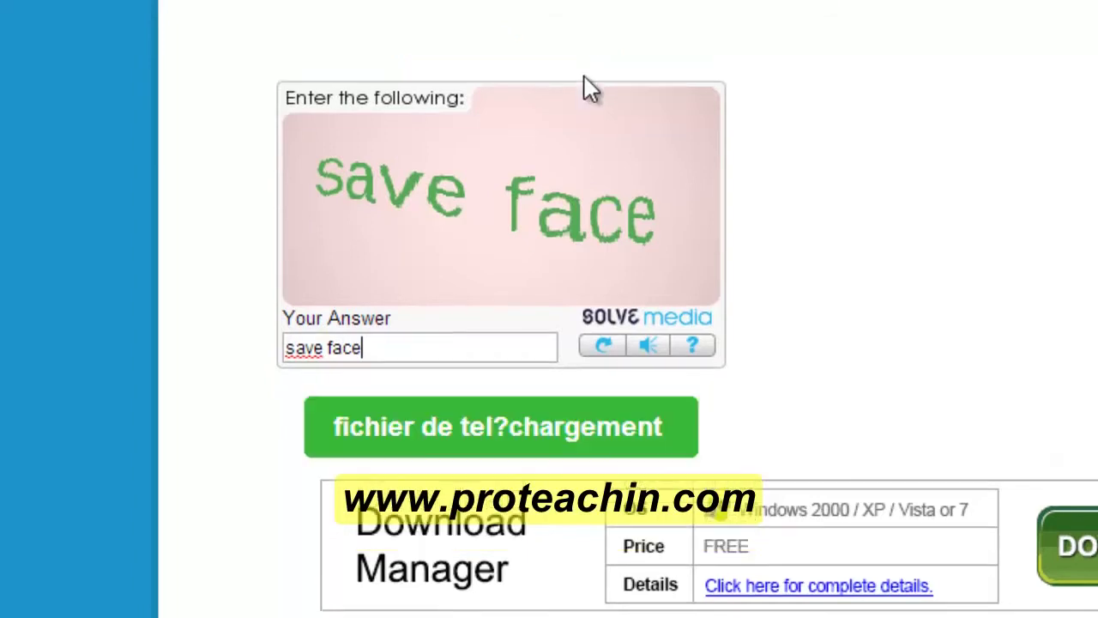
left_click(458, 429)
scroll(166, 344, "down", 3)
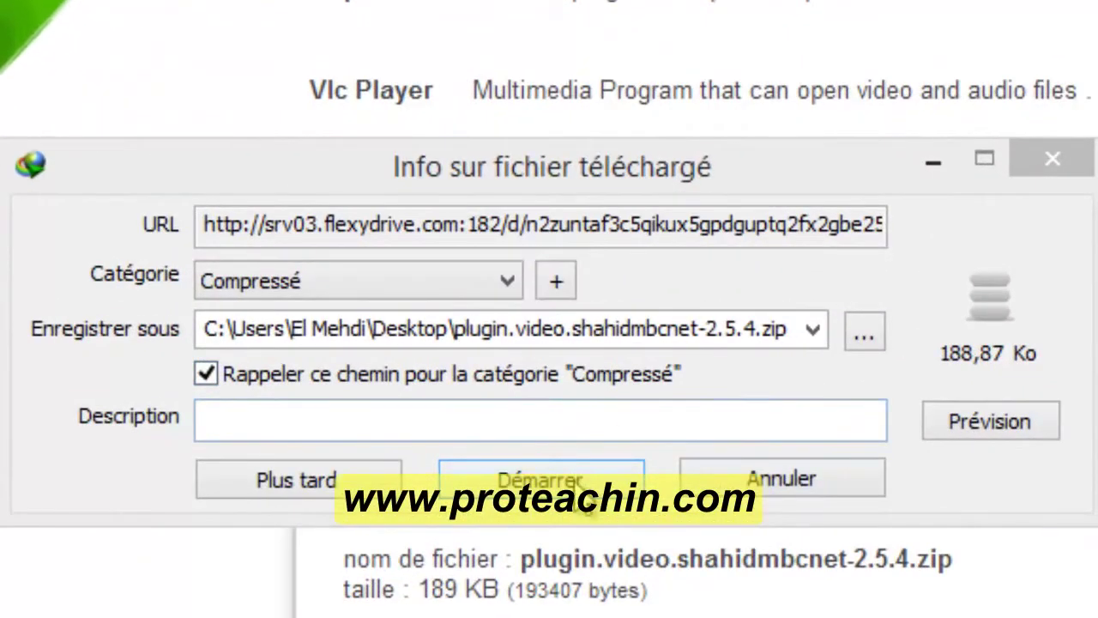
left_click(573, 481)
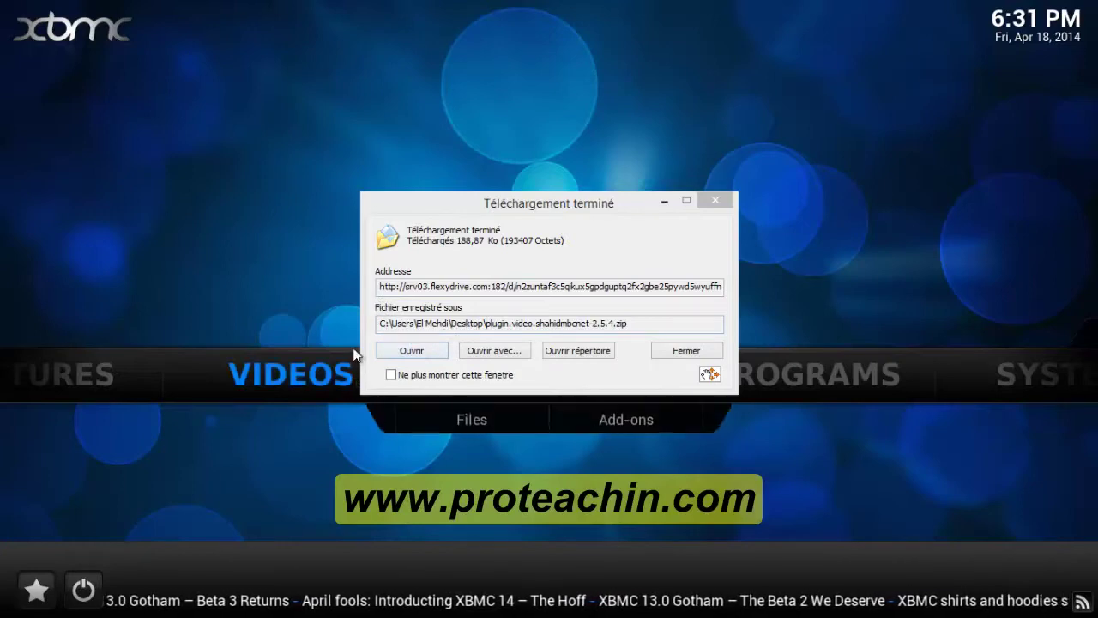
Move plugin.video.shahidmbcnet-2.5.4.zip from the Desktop into the C: drive root, then close the download window.
key("super+d")
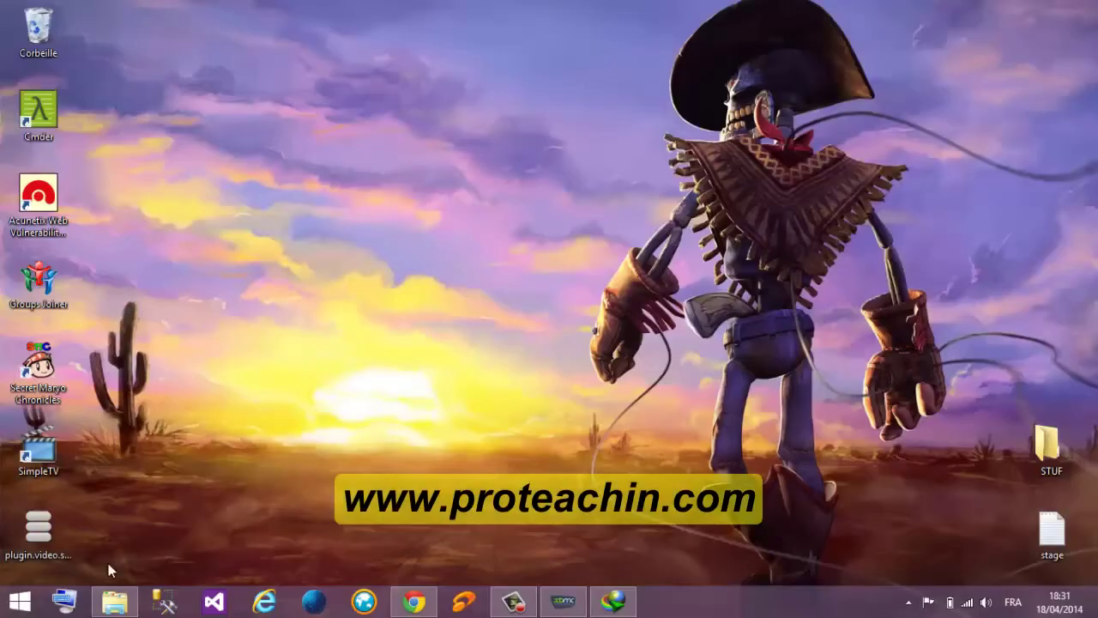
left_click(114, 603)
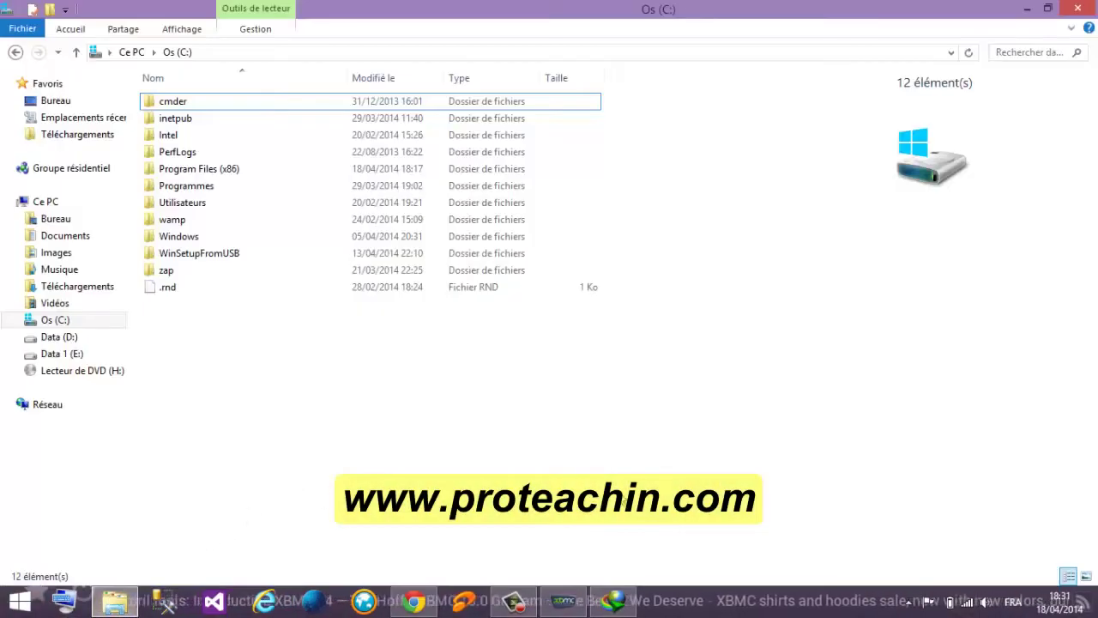
left_click(624, 599)
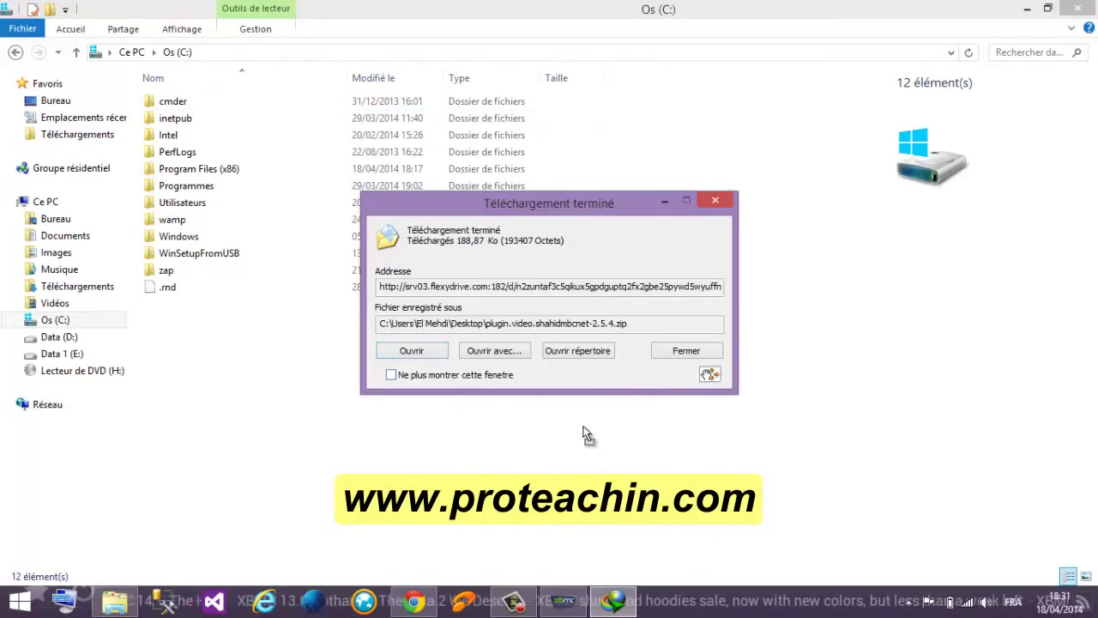
left_click_drag(191, 366, 191, 367)
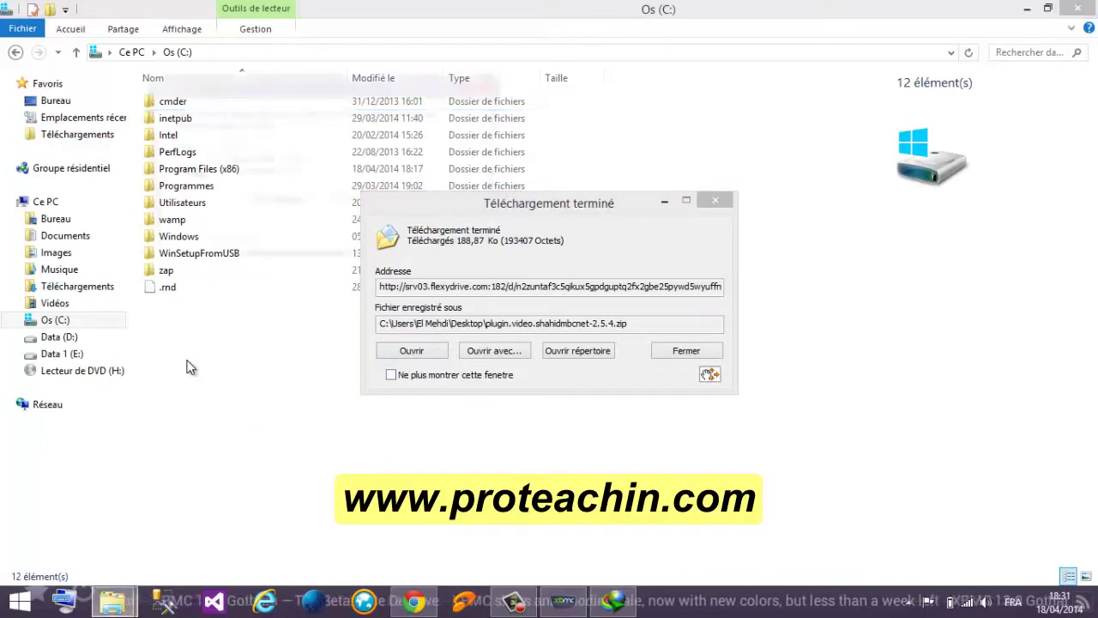
left_click(284, 207)
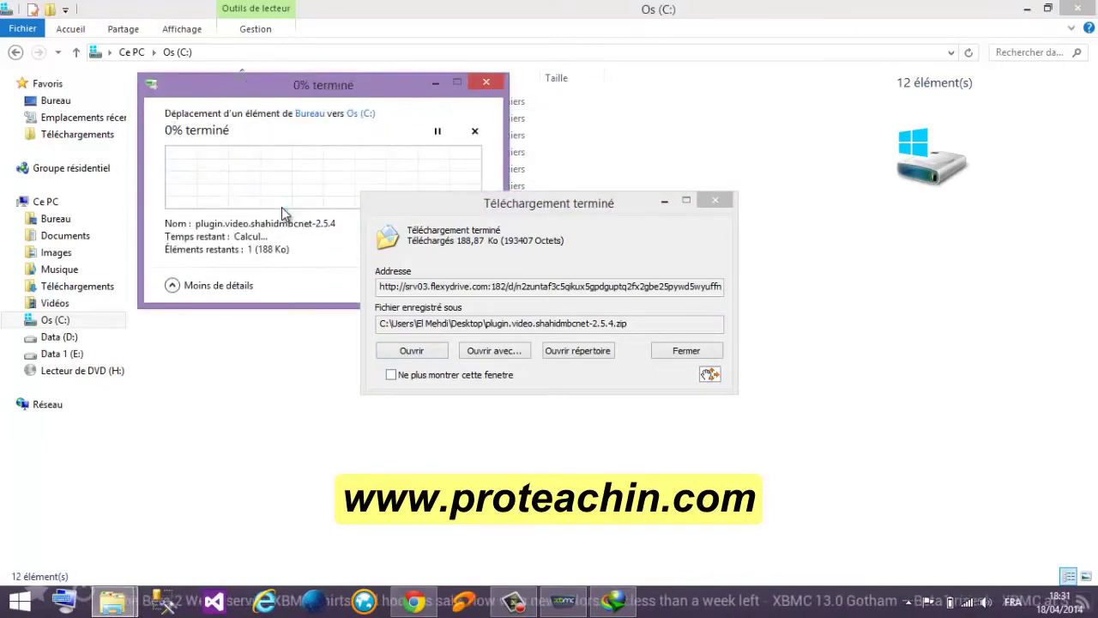
left_click(683, 351)
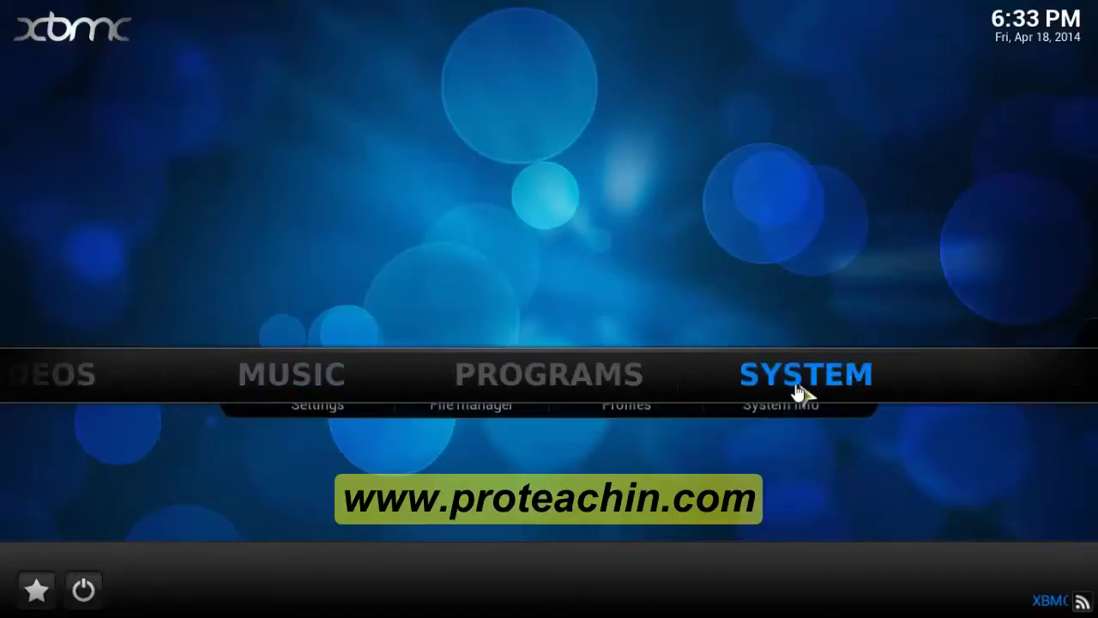
Install the add-on via Settings > Add-ons > Install from zip file, choosing C:\plugin.video.shahidmbcnet-2.5.4.zip.
left_click(799, 388)
left_click(257, 404)
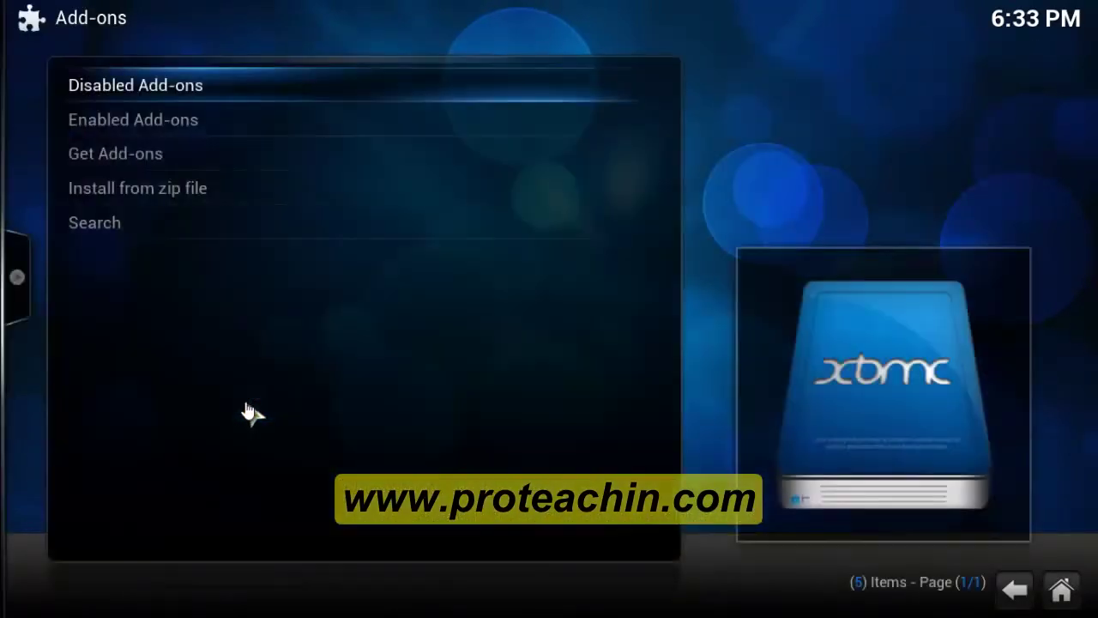
left_click(196, 202)
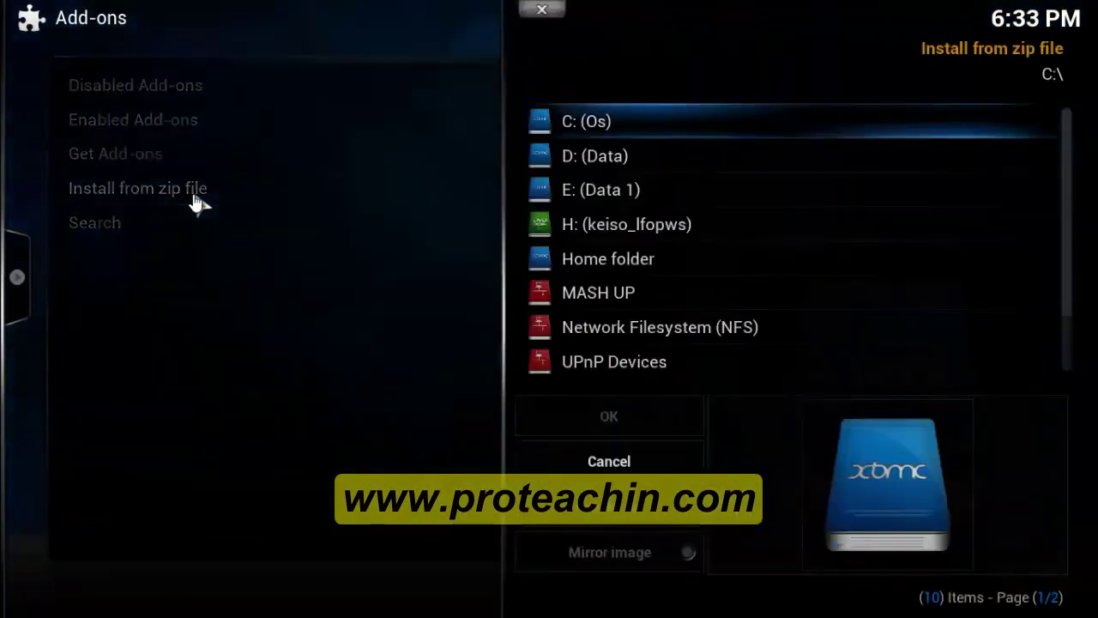
left_click(576, 124)
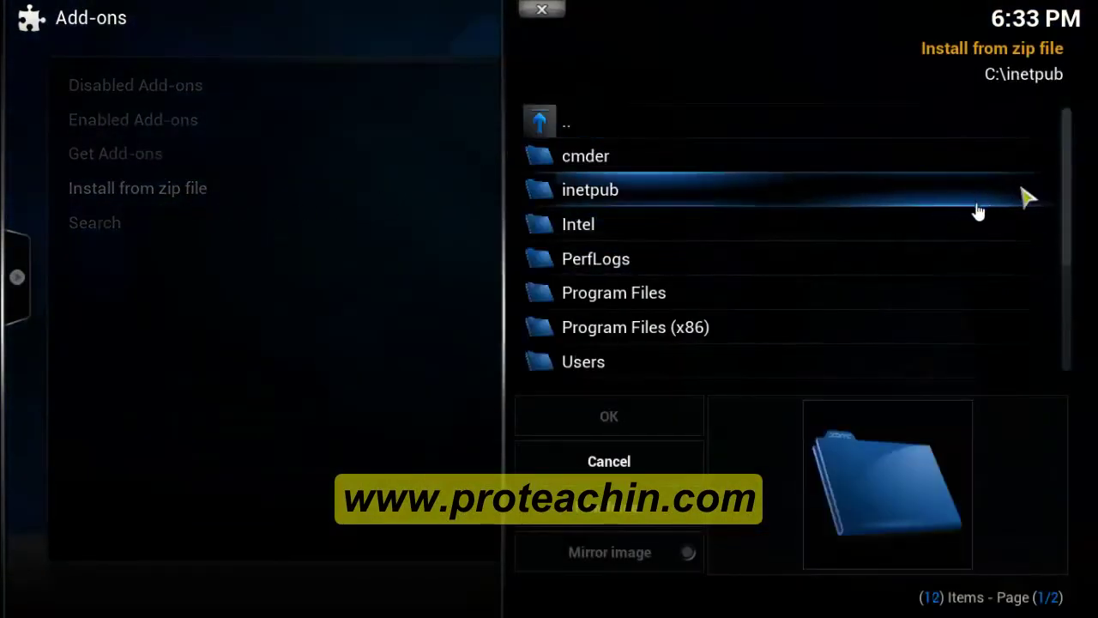
scroll(952, 263, "down", 5)
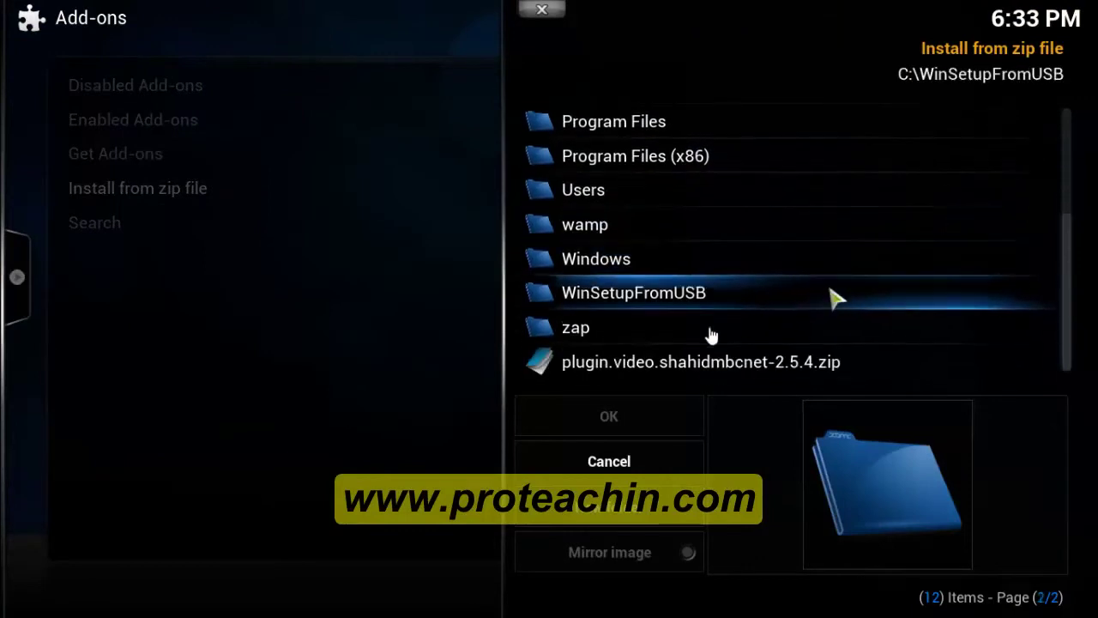
left_click(755, 371)
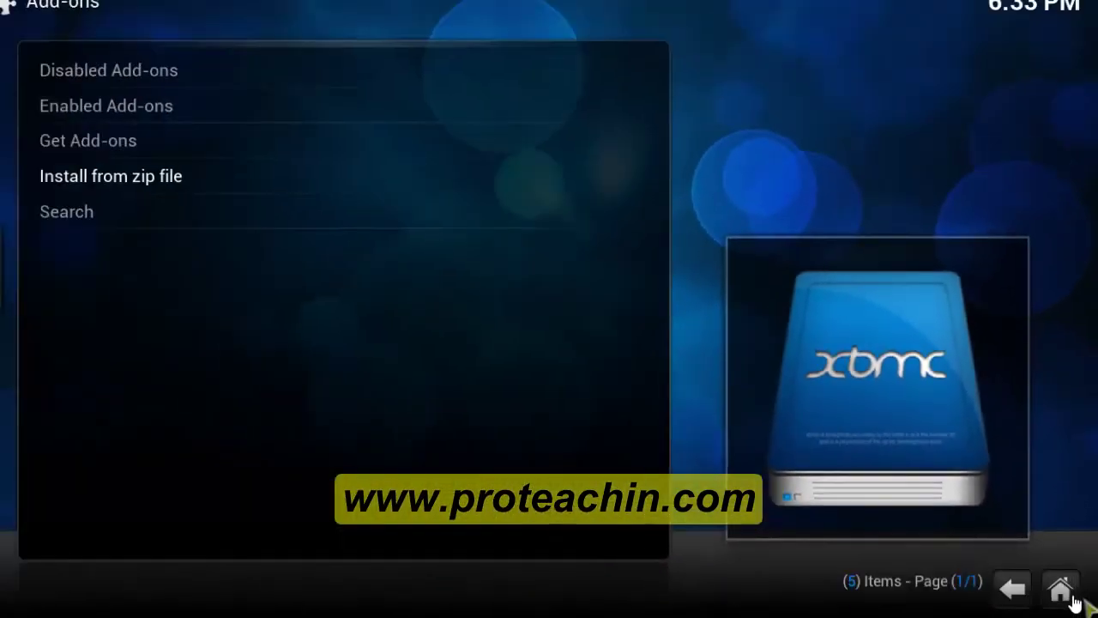
Open ShahidMBC.net from Videos > Video Add-ons and enter its Community Streams categories.
left_click(1061, 590)
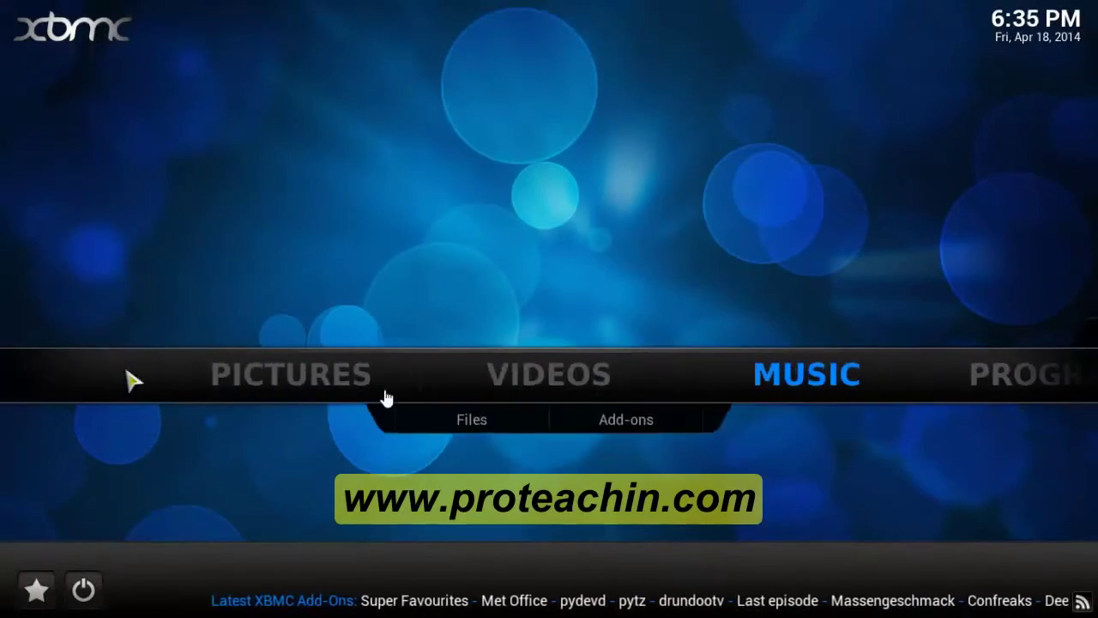
left_click(573, 377)
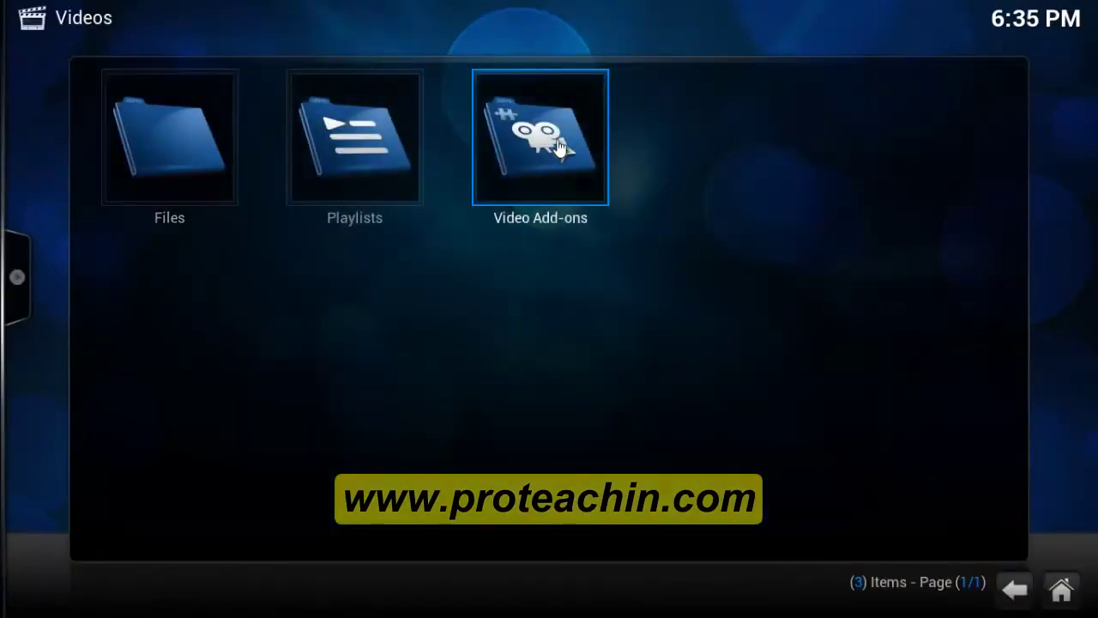
left_click(559, 148)
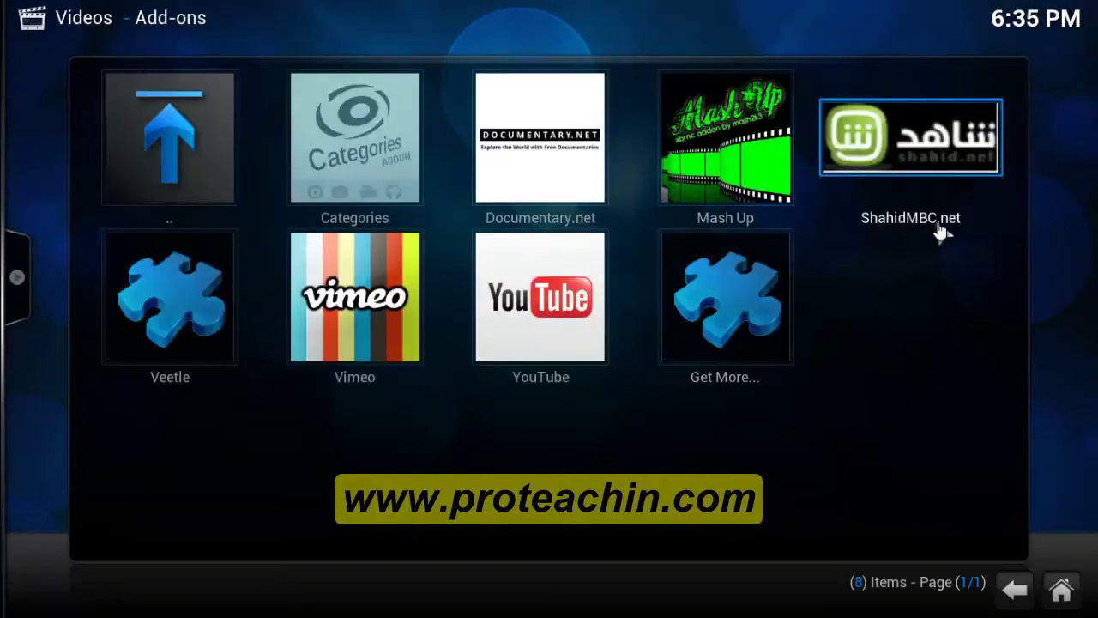
left_click(929, 137)
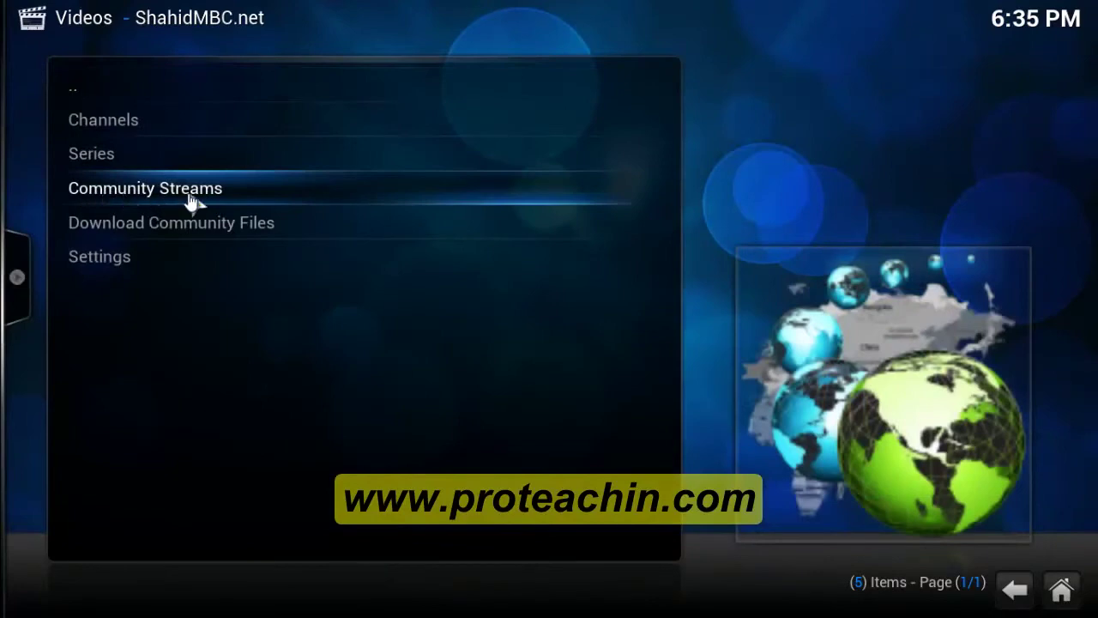
left_click(192, 201)
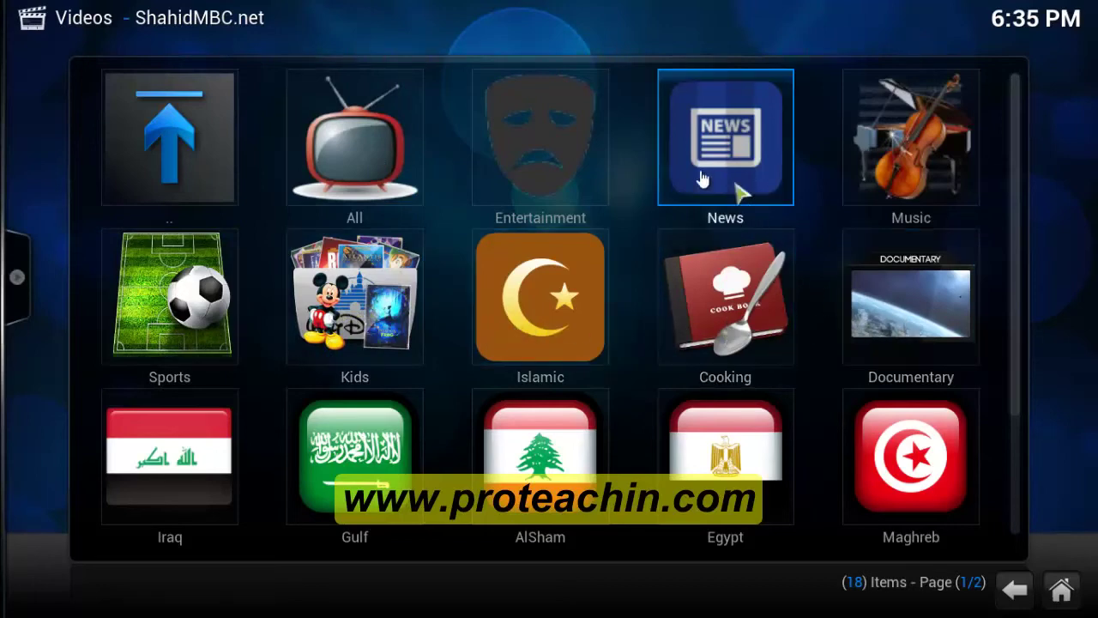
Play Aljazeera Children from the Kids category via the livetv.tn stream, then stop playback.
scroll(459, 447, "down", 1)
scroll(386, 433, "up", 1)
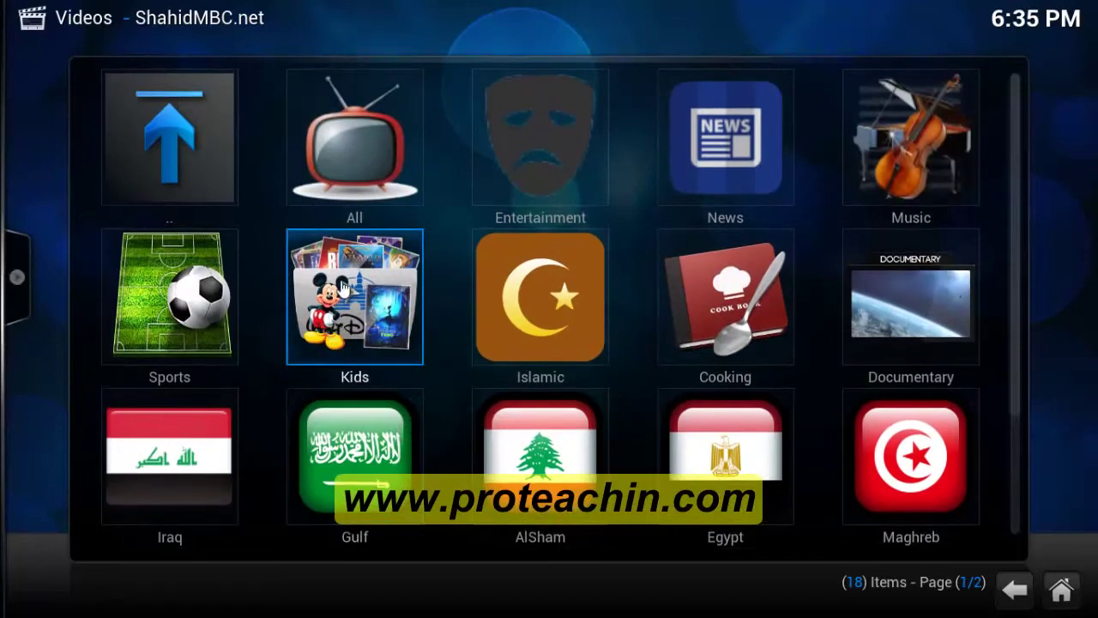
left_click(343, 288)
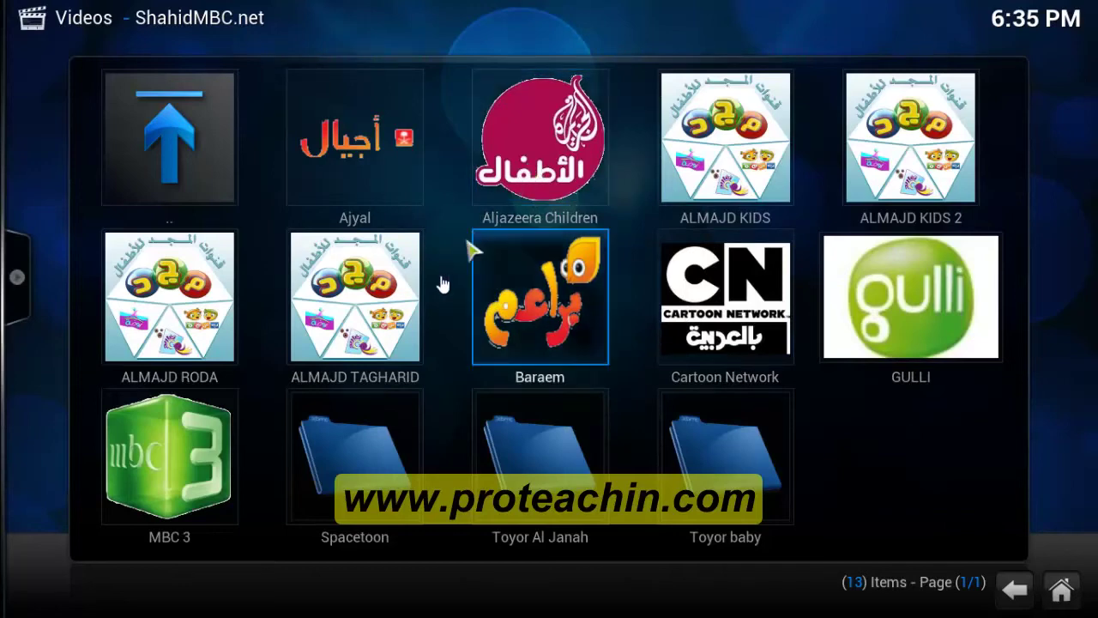
left_click(517, 168)
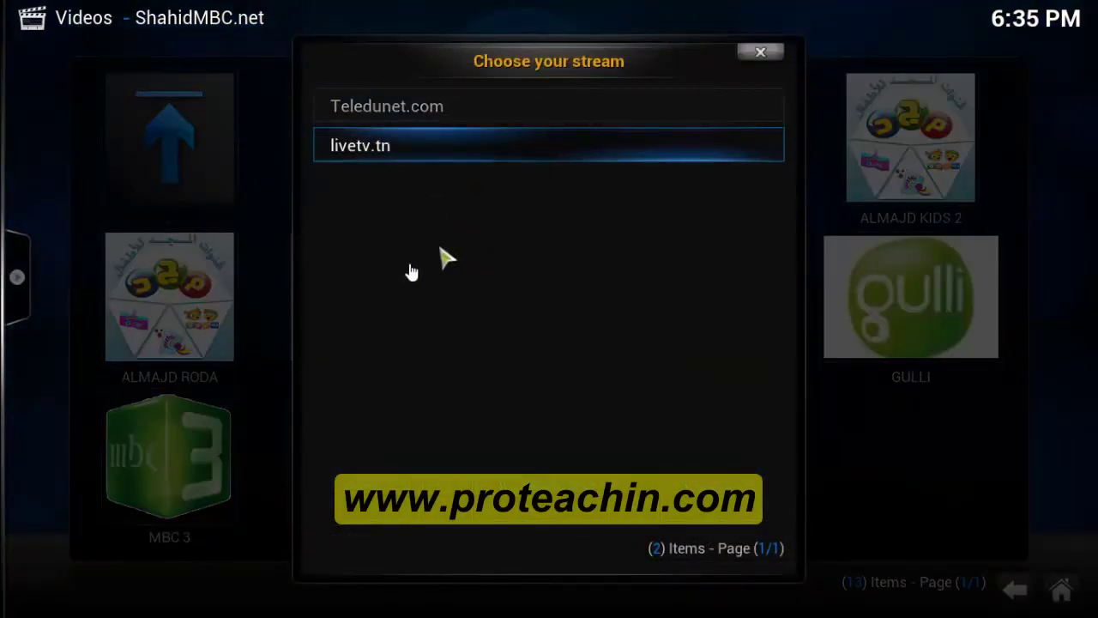
left_click(360, 147)
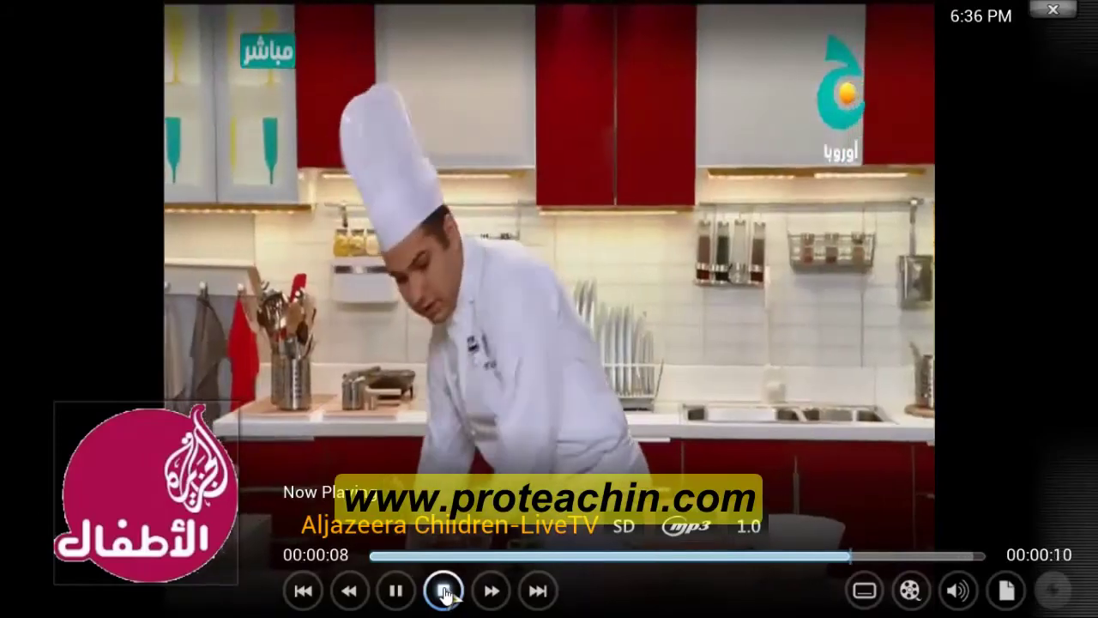
left_click(444, 592)
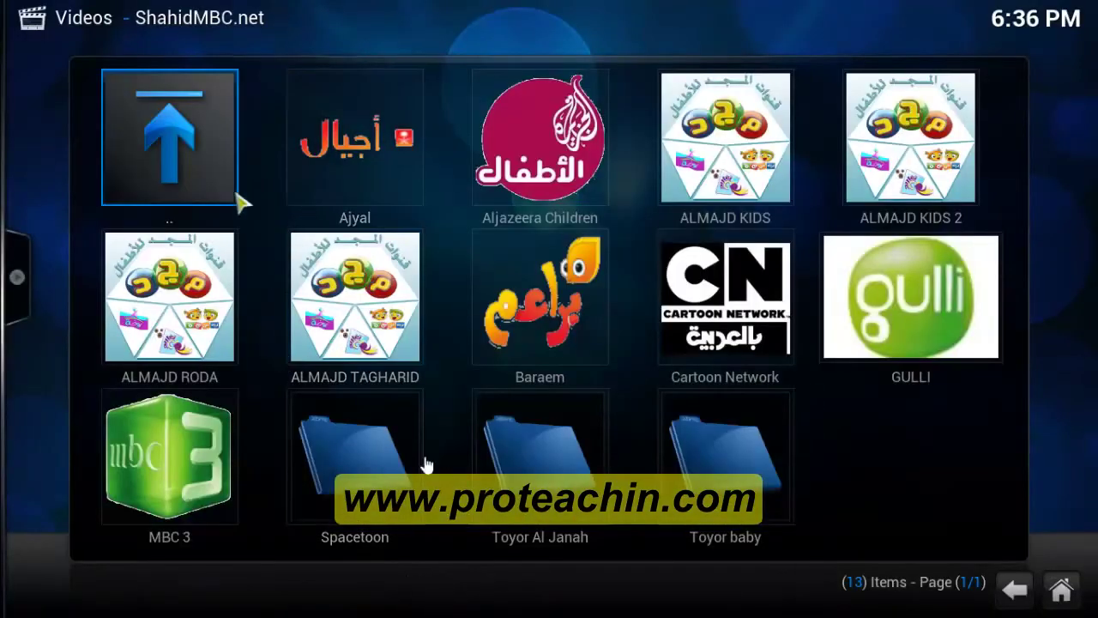
Go back to the categories and play Bein Sport 7 from Sports via the Zombi stream.
left_click(1014, 592)
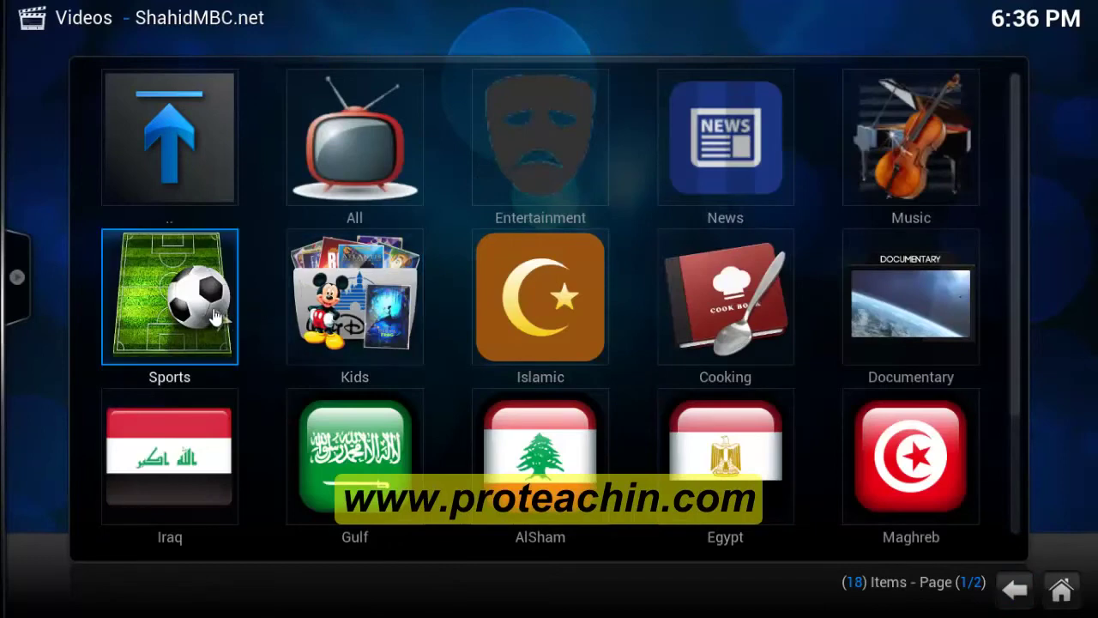
left_click(215, 318)
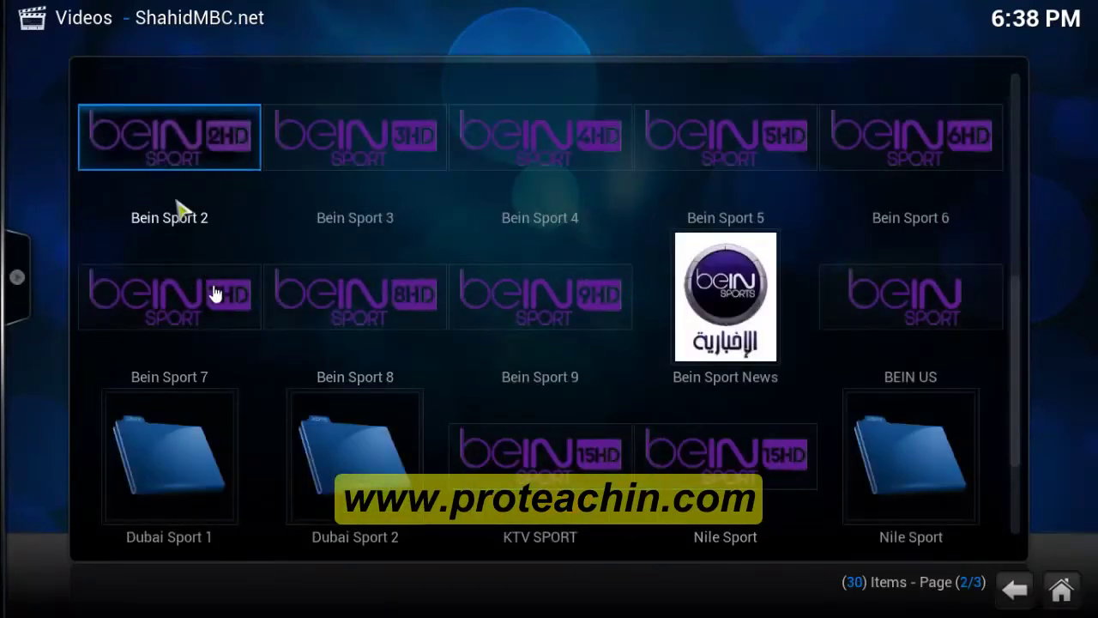
scroll(215, 292, "down", 1)
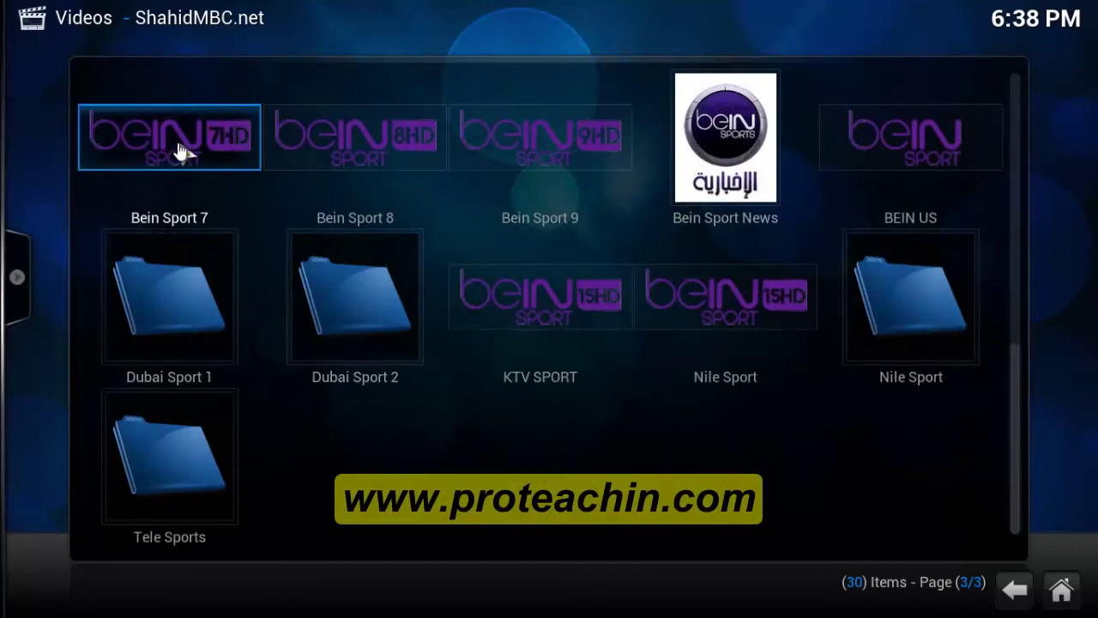
left_click(644, 324)
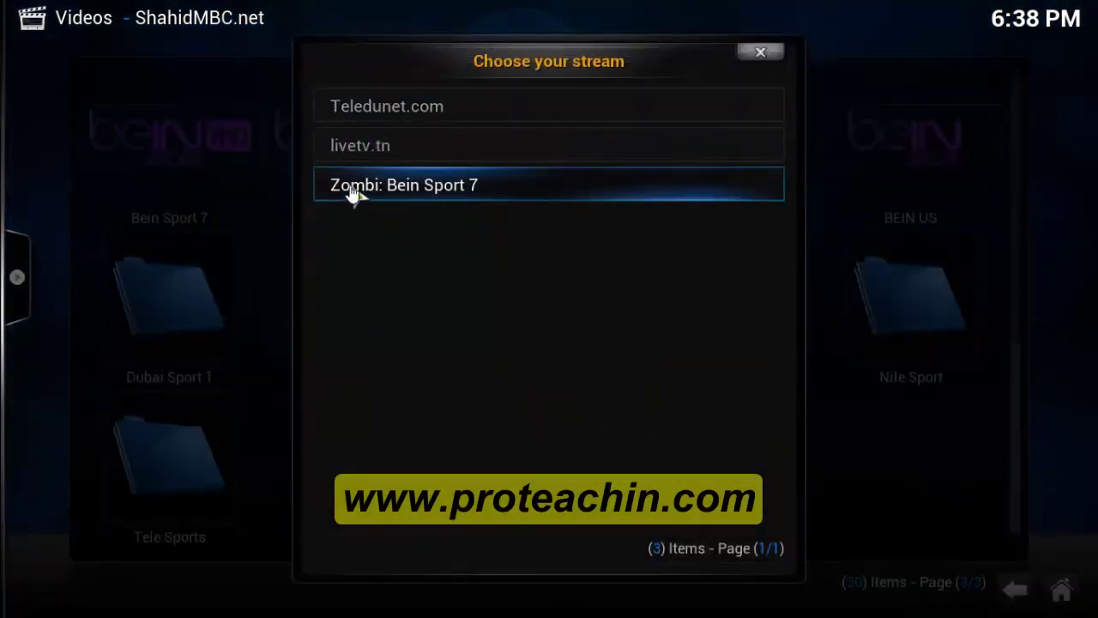
left_click(353, 190)
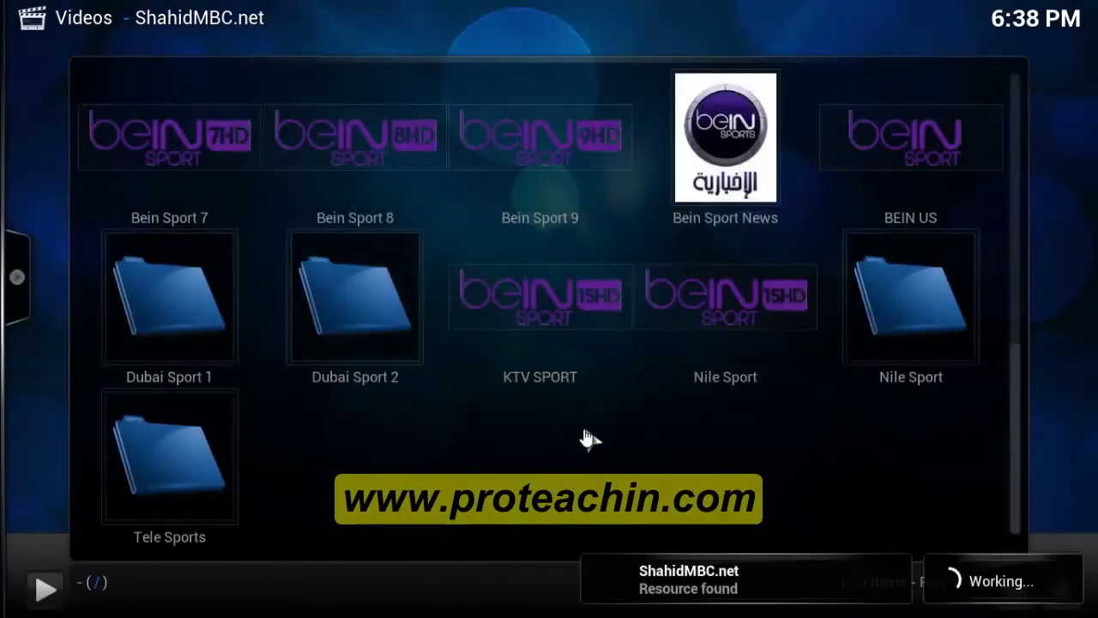